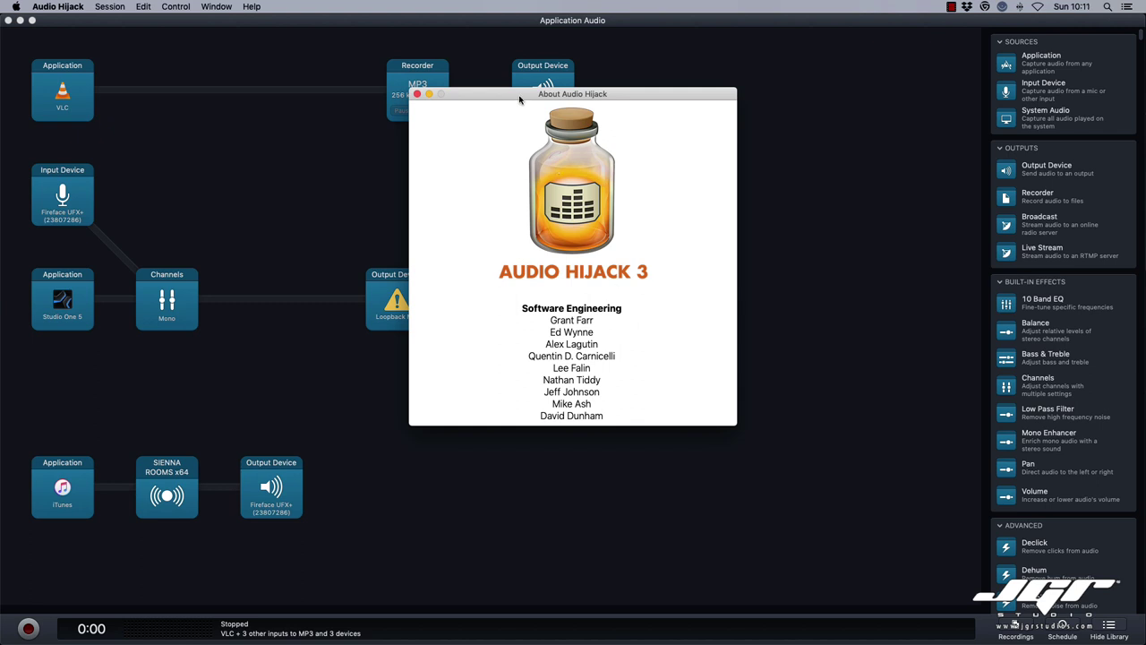
pyautogui.moveTo(520, 98); pyautogui.dragTo(520, 145)
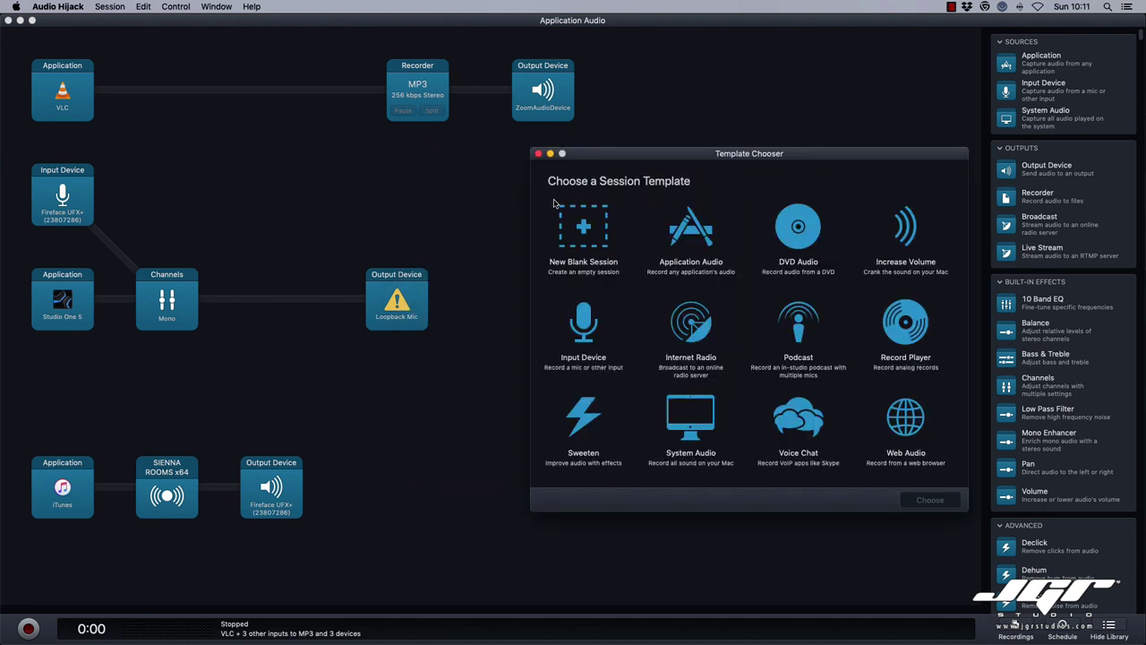
# Step: Create a new blank session from the session templates and enlarge its window to fill the screen
pyautogui.moveTo(655, 157); pyautogui.dragTo(465, 135)
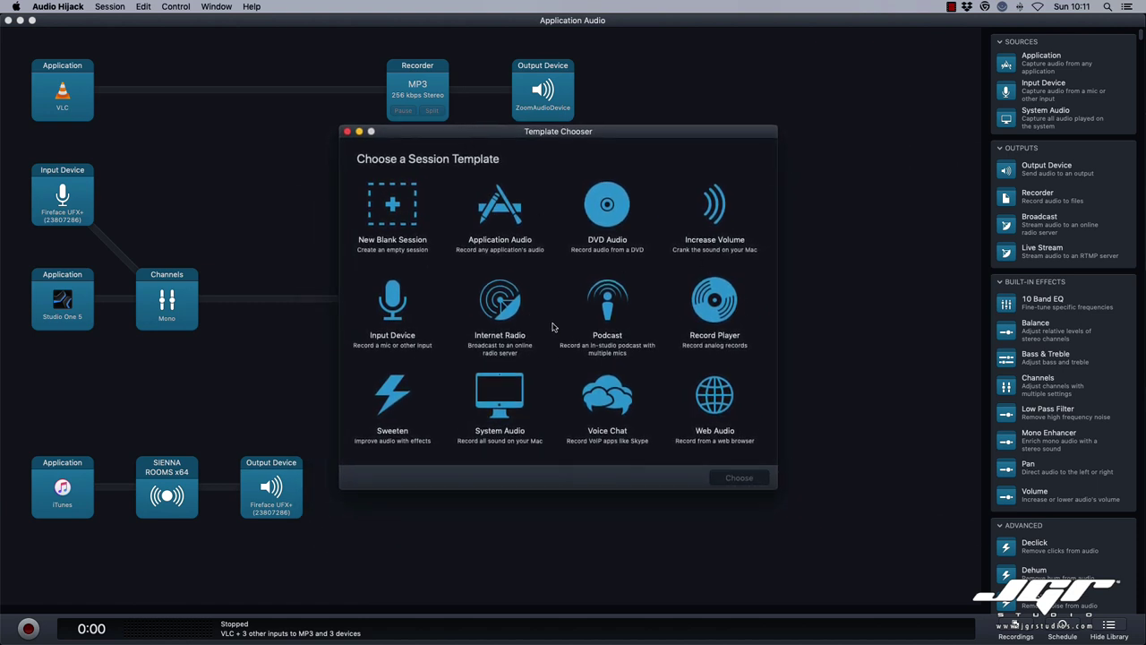
pyautogui.click(385, 211)
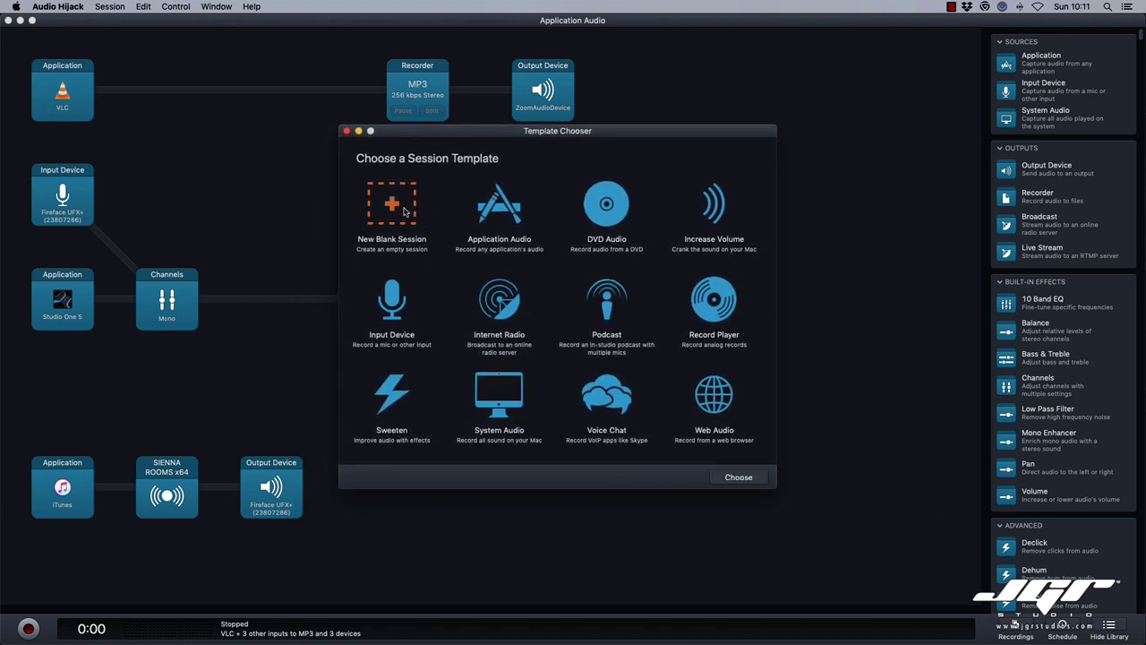
pyautogui.click(760, 478)
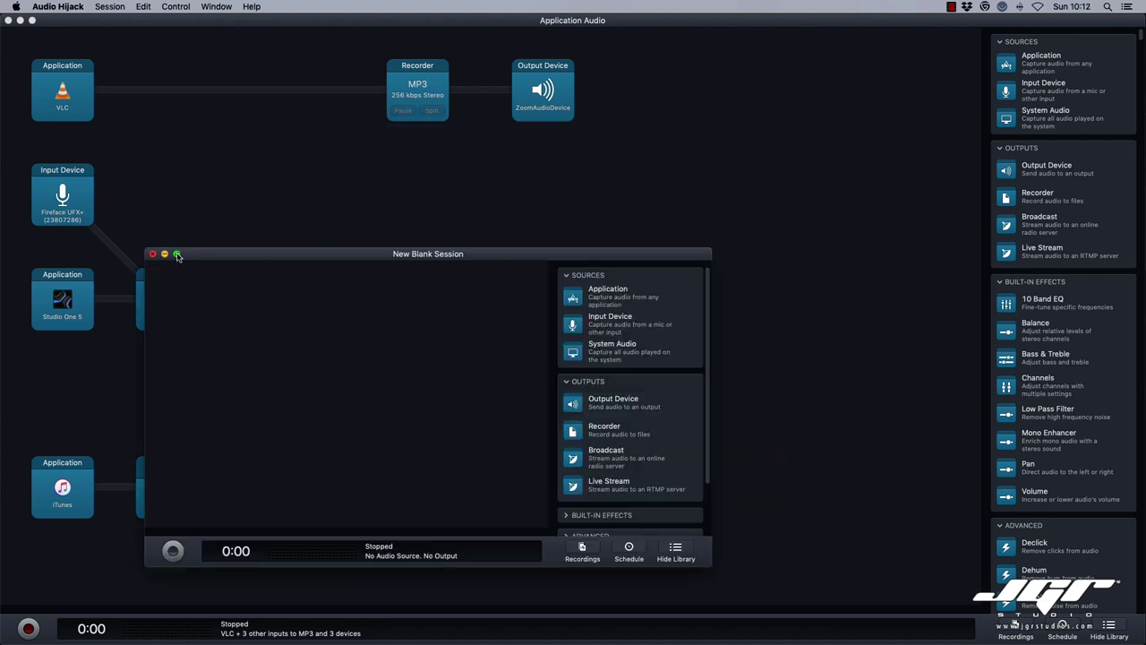
pyautogui.moveTo(251, 261); pyautogui.dragTo(110, 33)
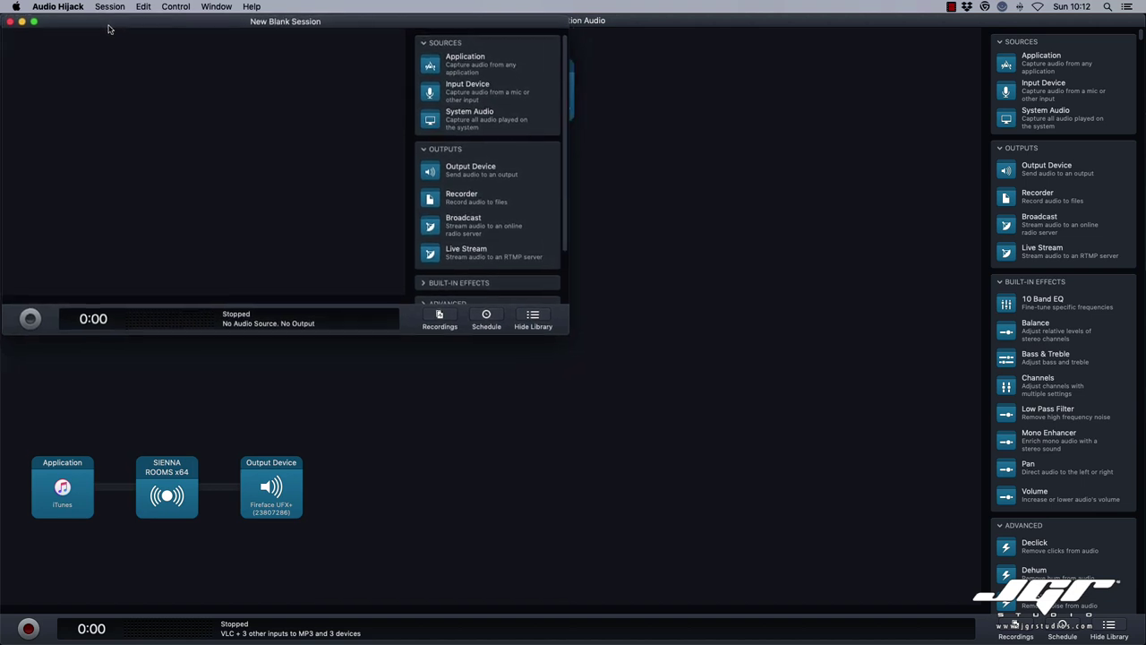
pyautogui.doubleClick(111, 33)
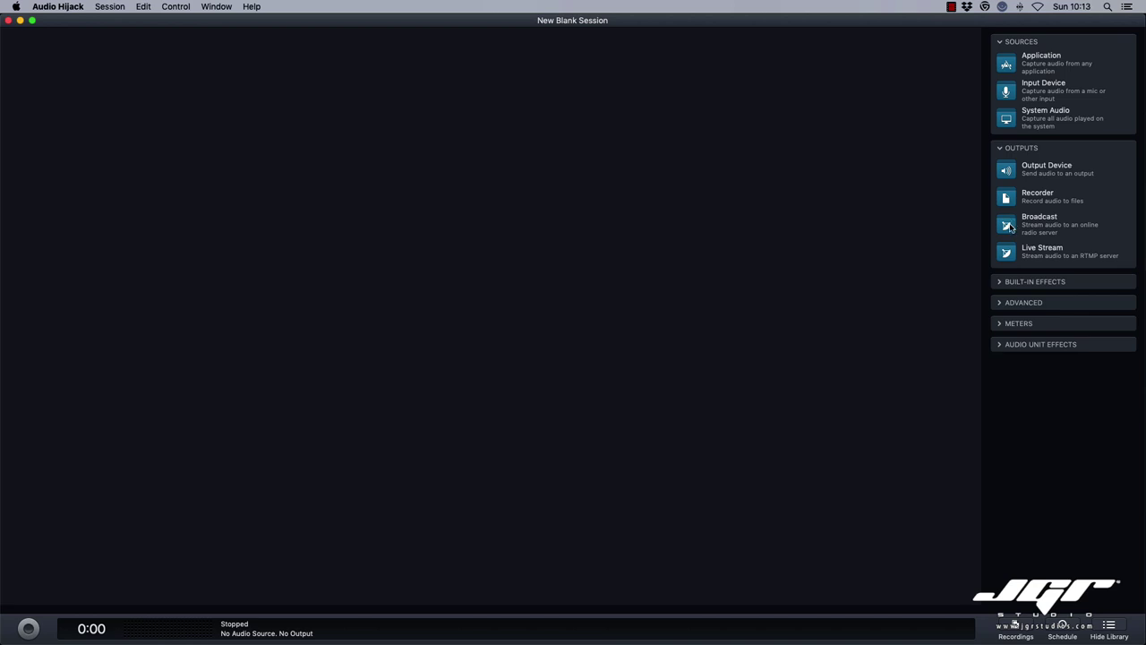
# Step: Review the blocks available in the library's Built-In Effects, Advanced and Meters categories
pyautogui.click(998, 283)
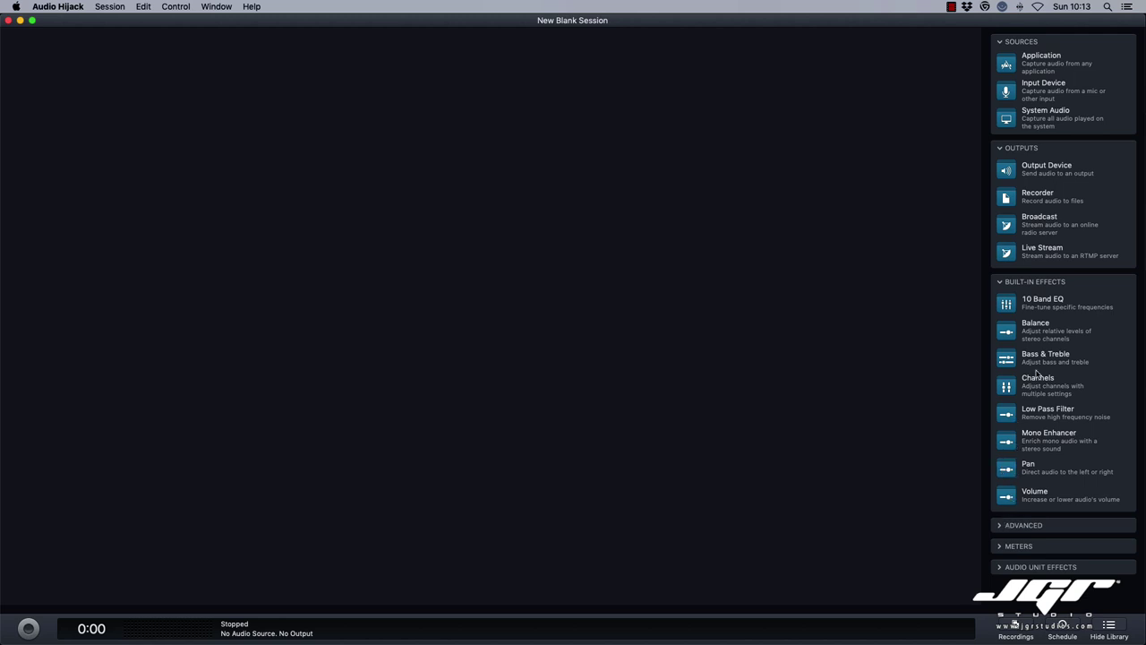
pyautogui.click(1000, 283)
pyautogui.click(998, 305)
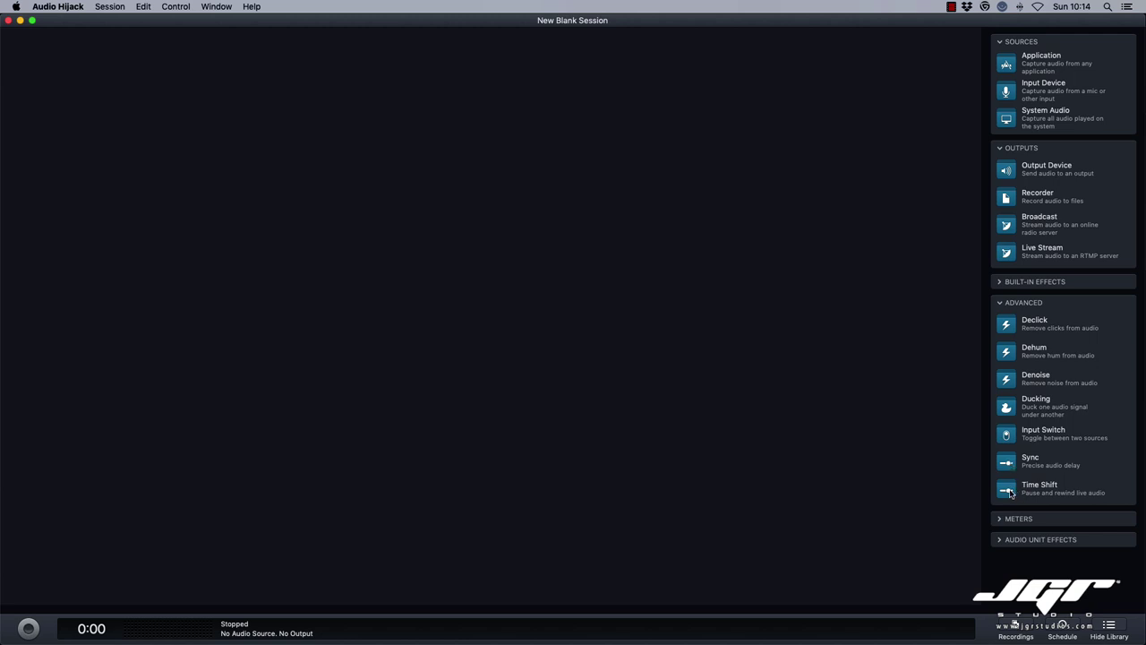
pyautogui.click(1000, 304)
pyautogui.click(999, 324)
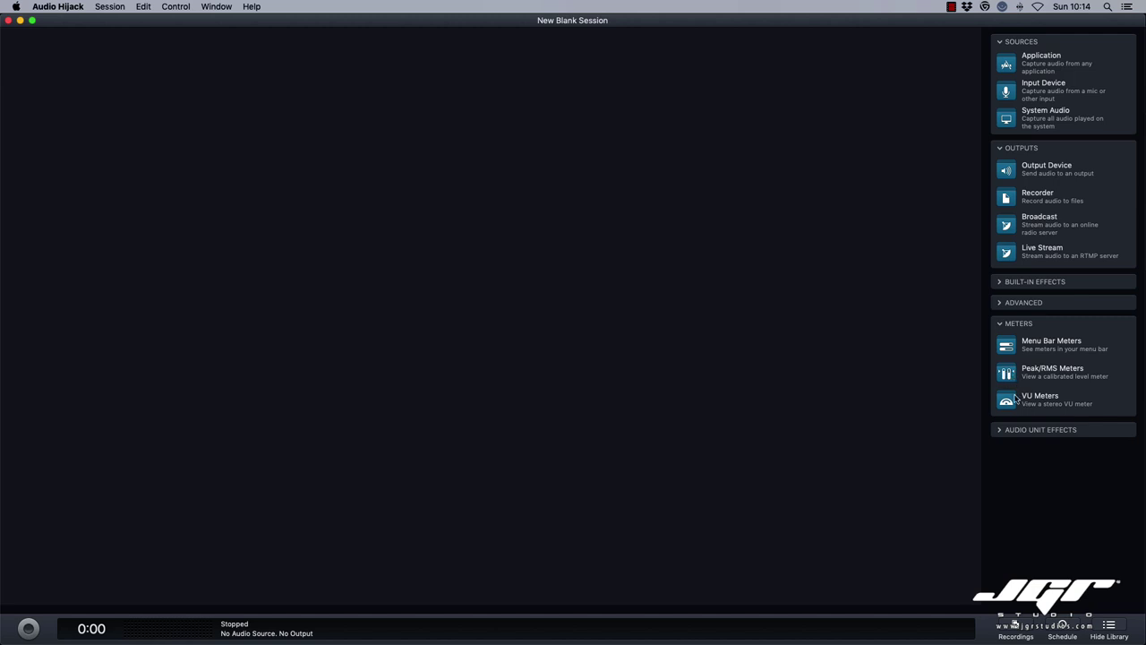
pyautogui.click(999, 323)
# Step: Browse the installed plugins in the library's Audio Unit Effects category, and close the blank session
pyautogui.click(1000, 345)
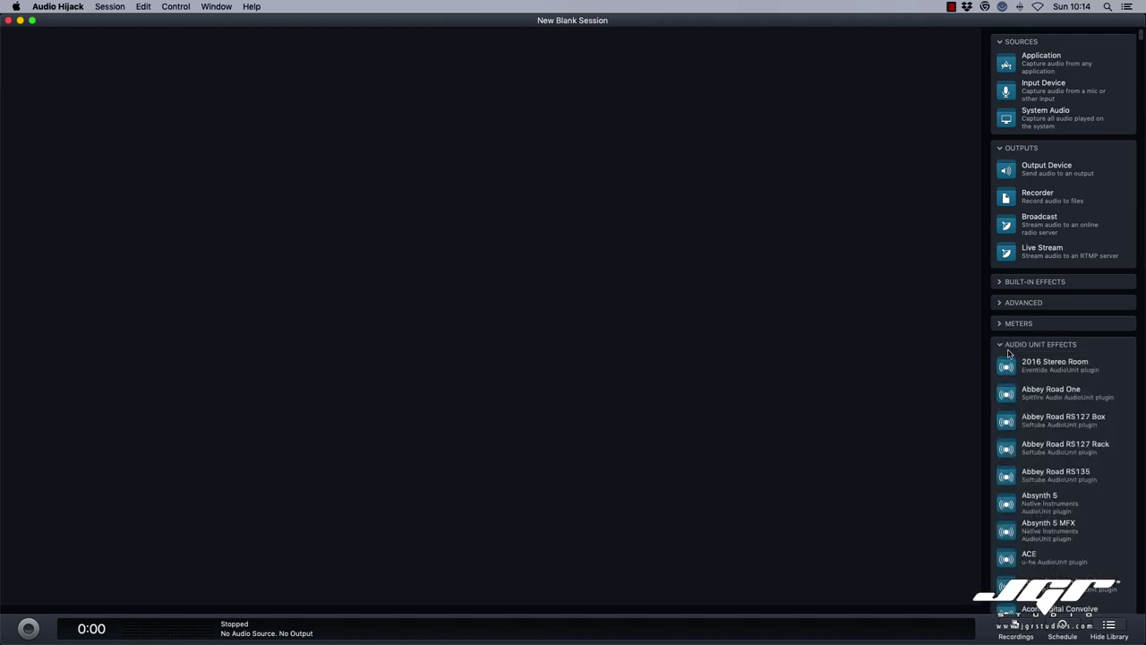
pyautogui.scroll(-8, 1005, 351)
pyautogui.scroll(-20, 1008, 352)
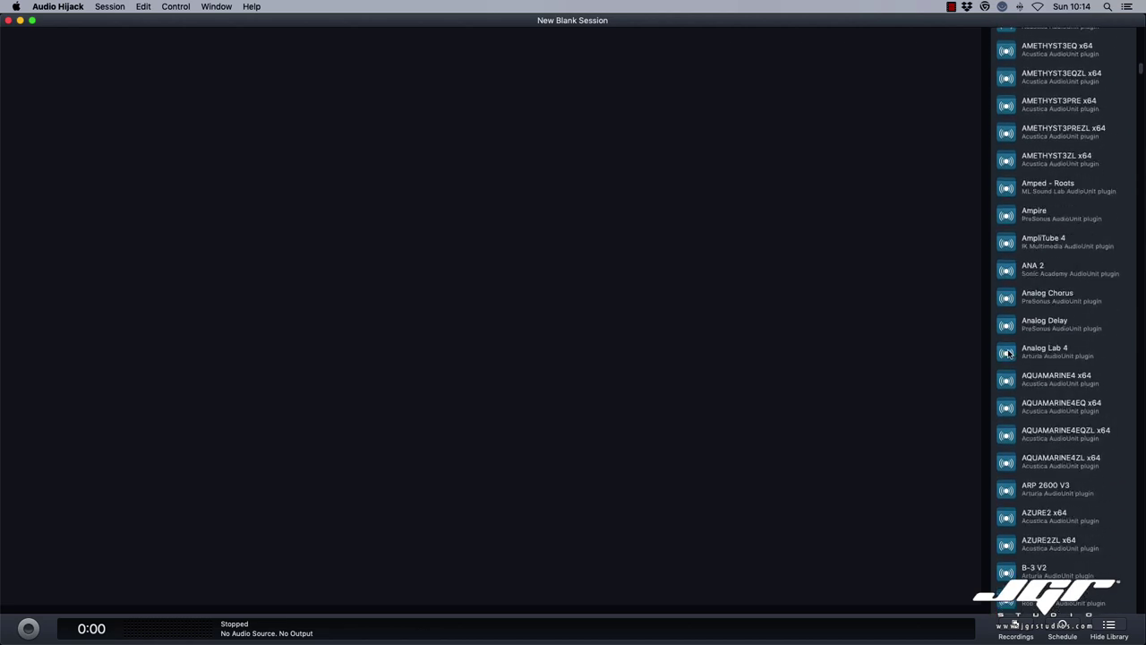
pyautogui.scroll(-20, 1009, 354)
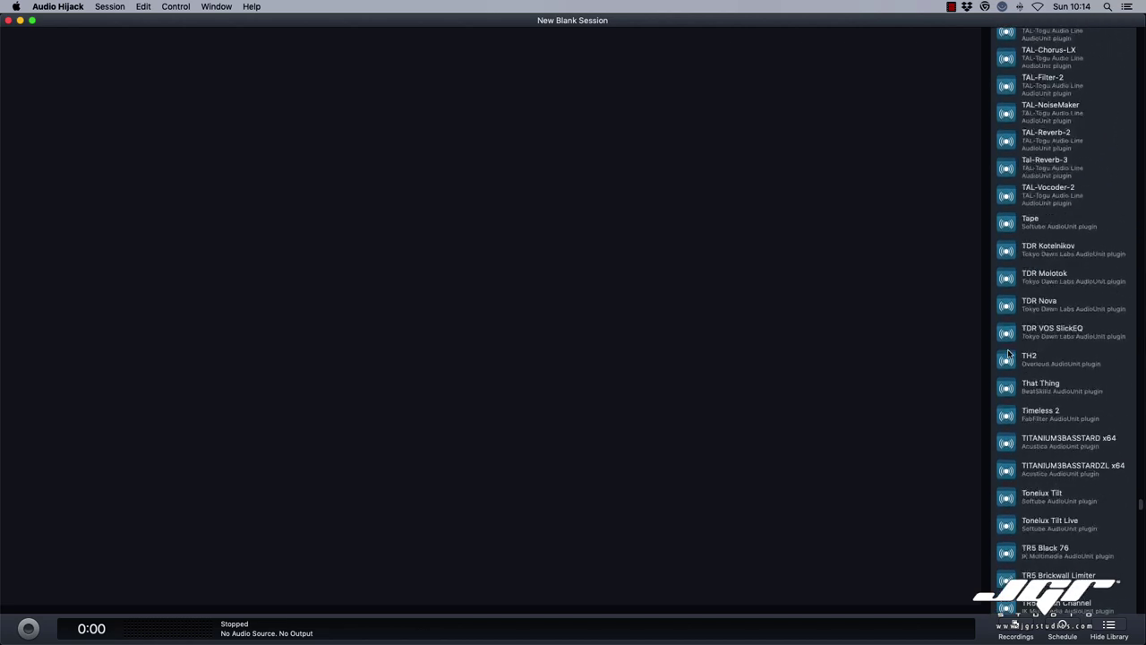
pyautogui.scroll(20, 1009, 354)
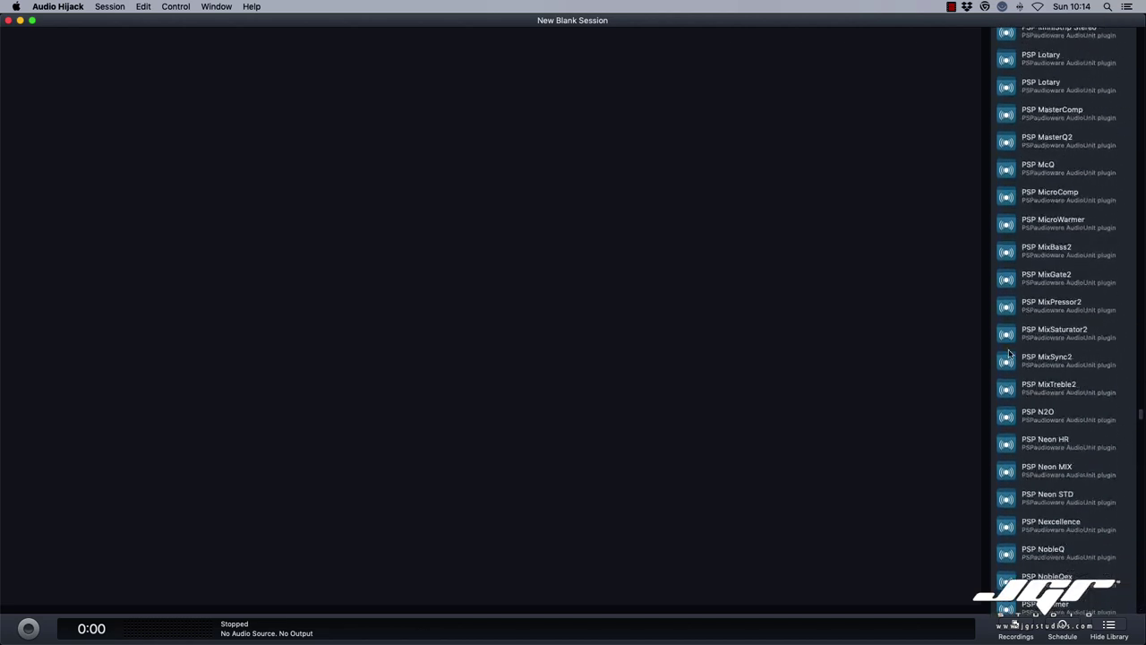
pyautogui.scroll(20, 1009, 353)
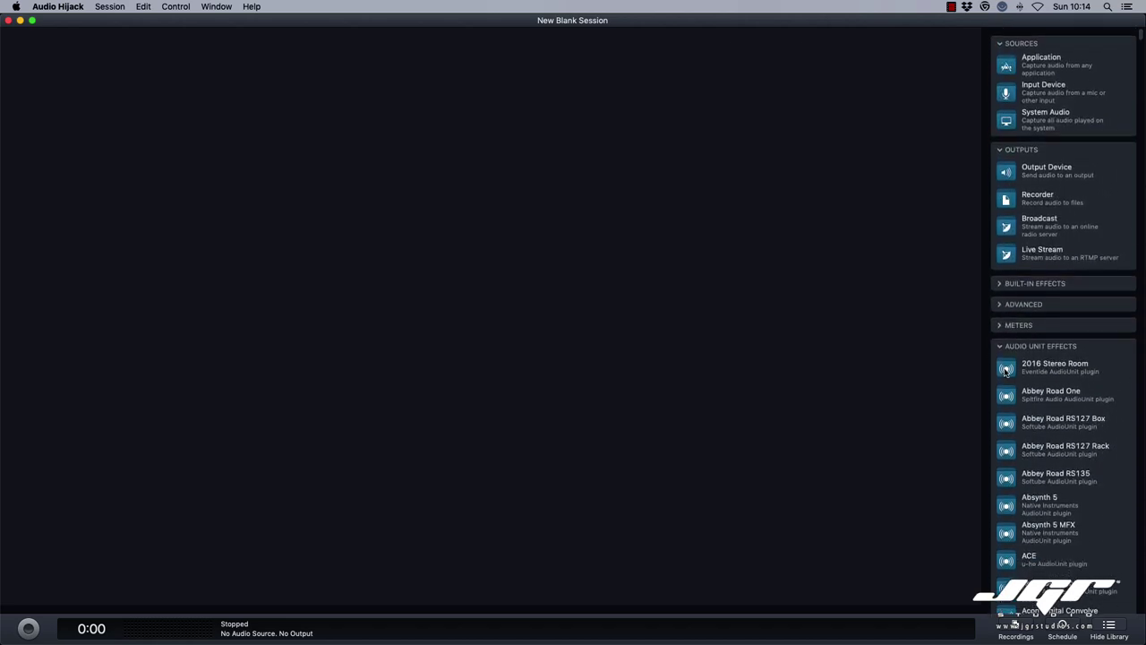
pyautogui.click(1000, 345)
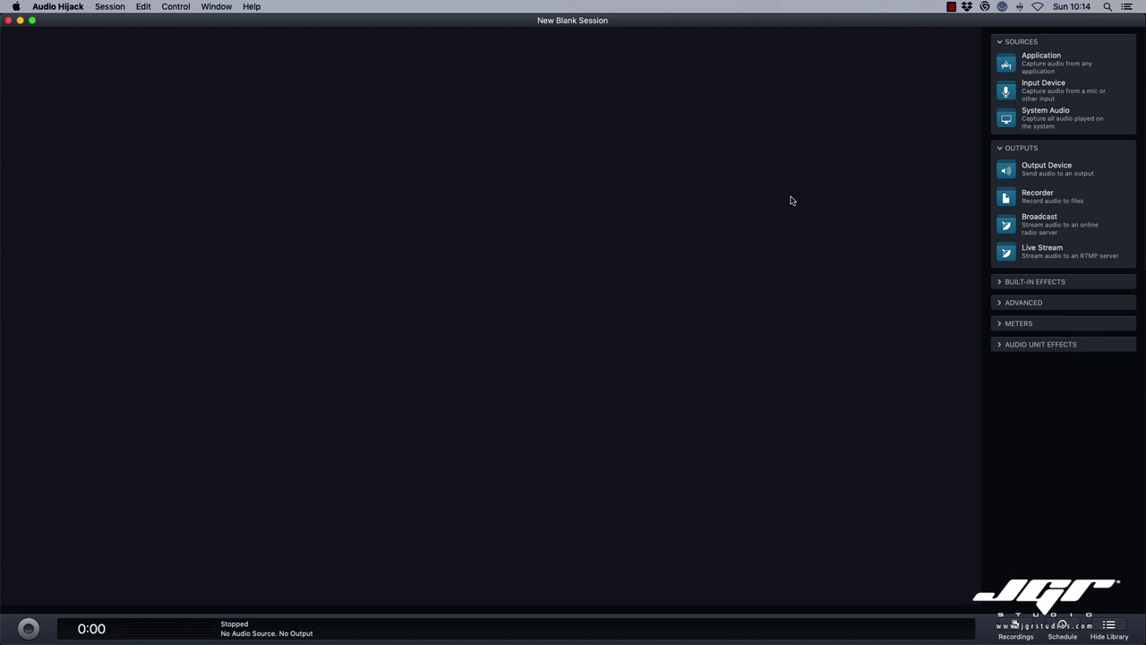
pyautogui.click(8, 20)
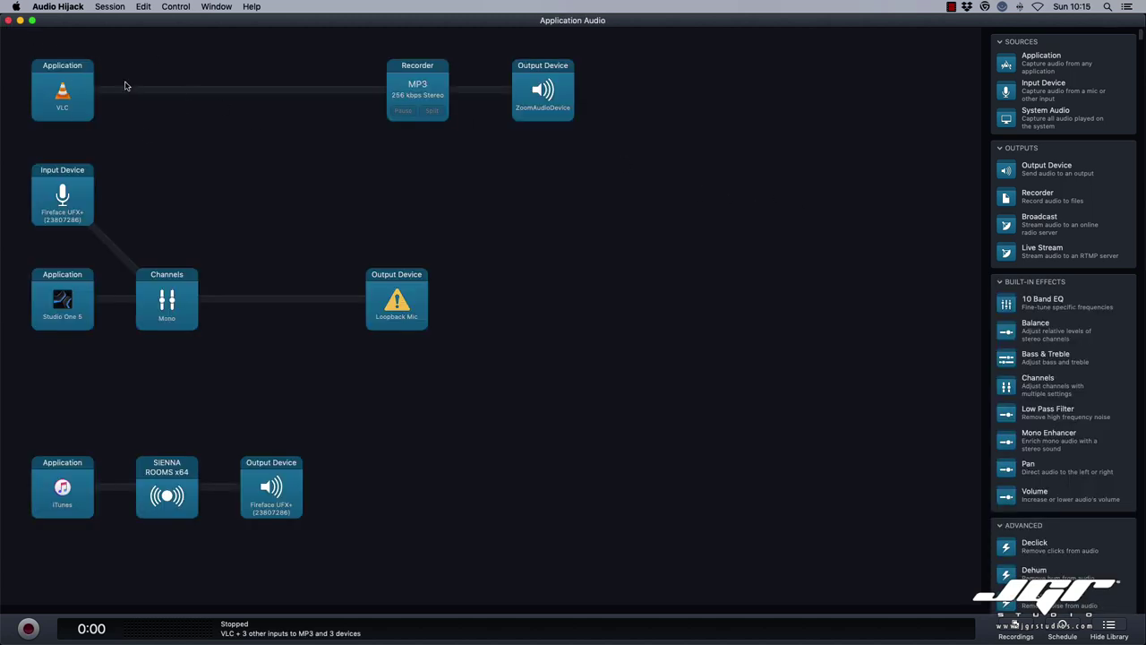
# Step: Inspect the settings of the VLC source, the MP3 Recorder and the ZoomAudioDevice output blocks
pyautogui.click(79, 95)
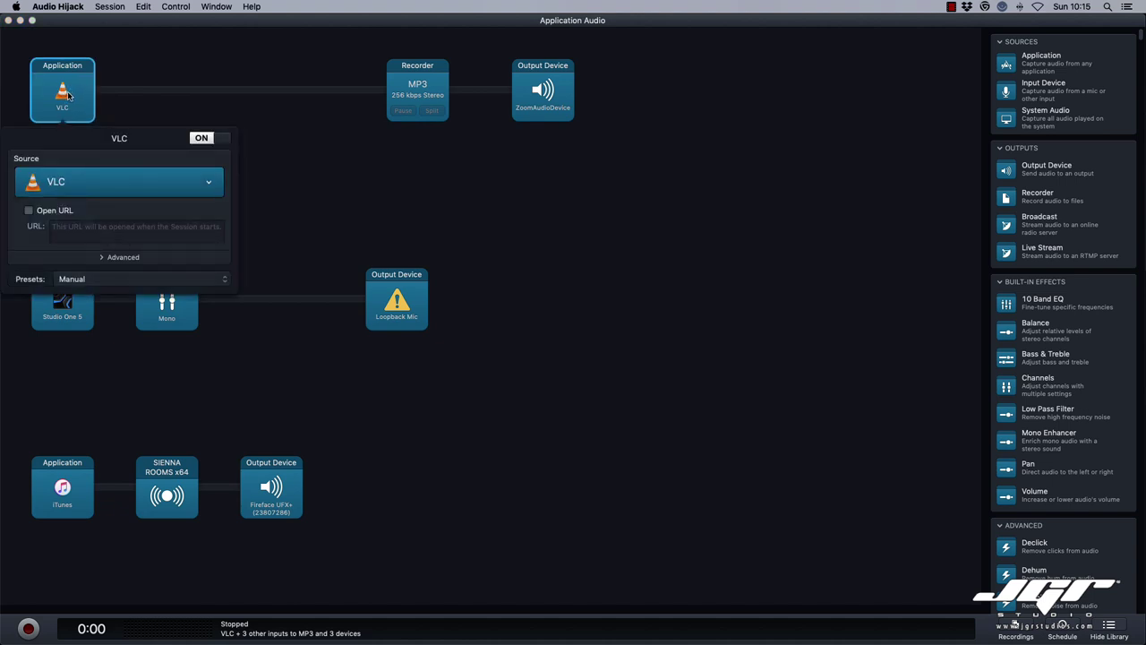
pyautogui.click(163, 105)
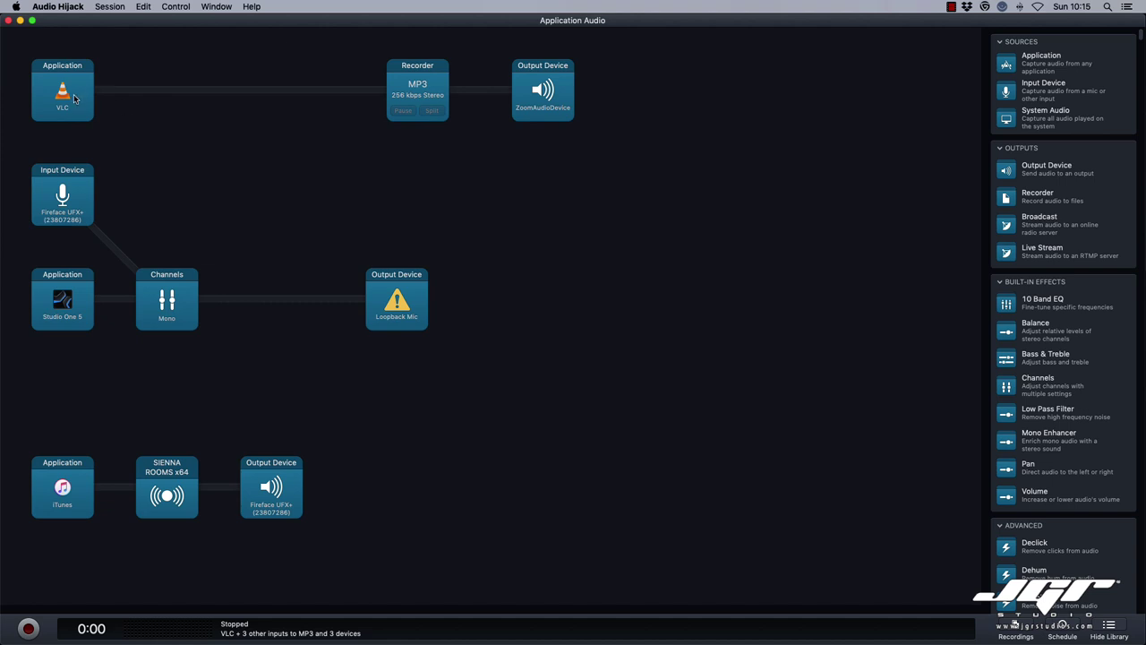
pyautogui.click(412, 71)
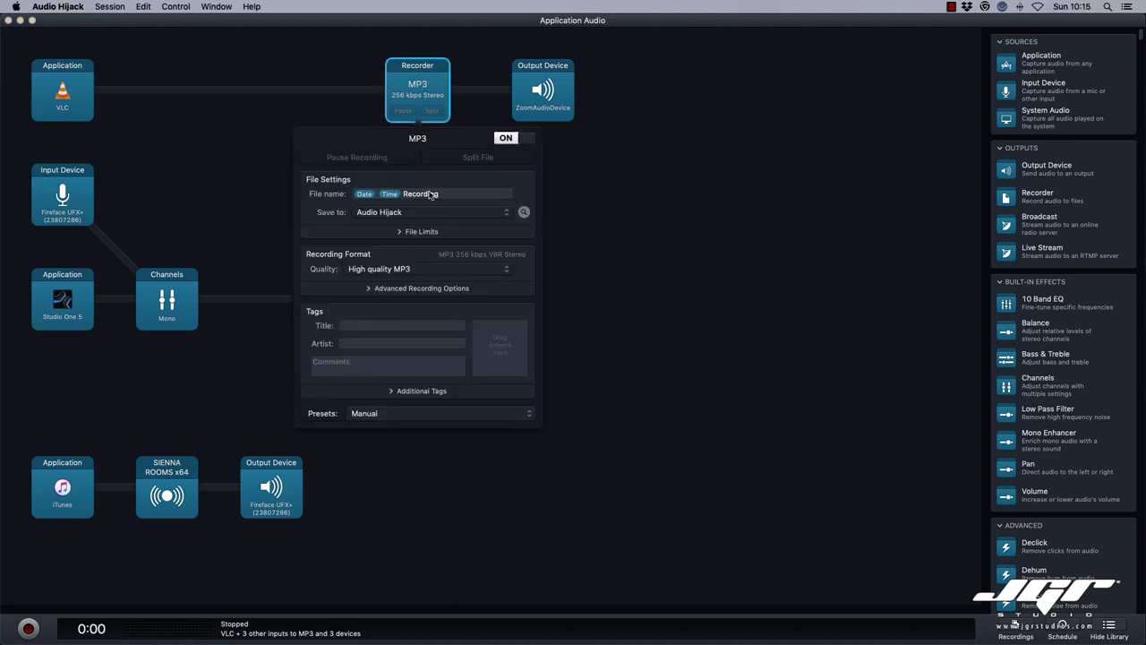
pyautogui.click(59, 91)
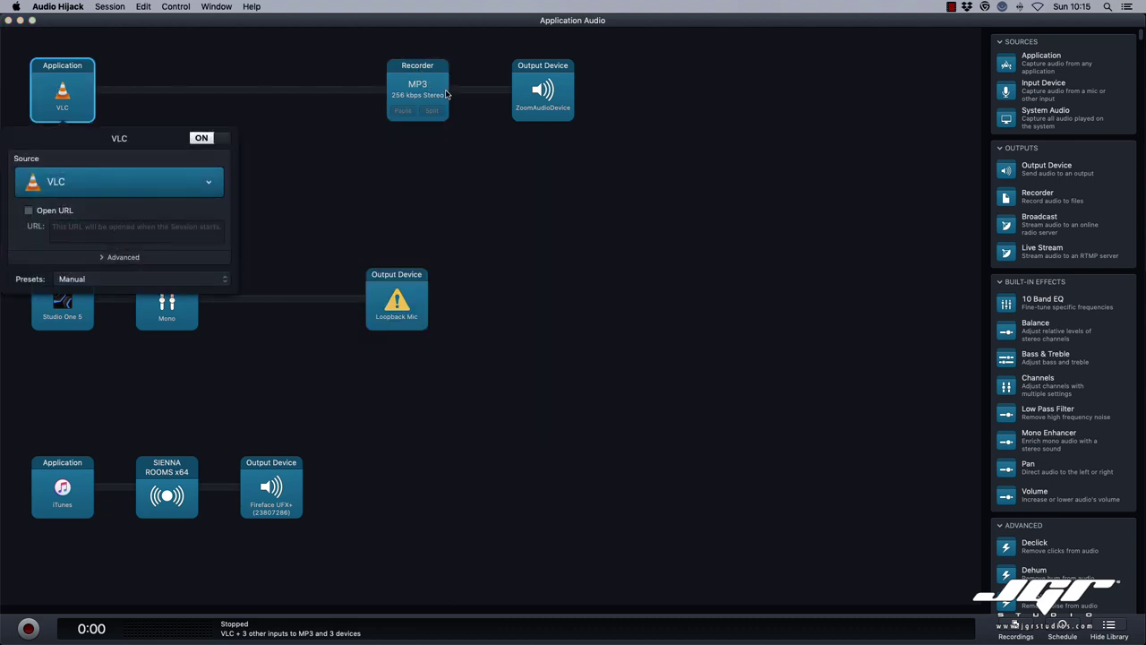
pyautogui.click(554, 99)
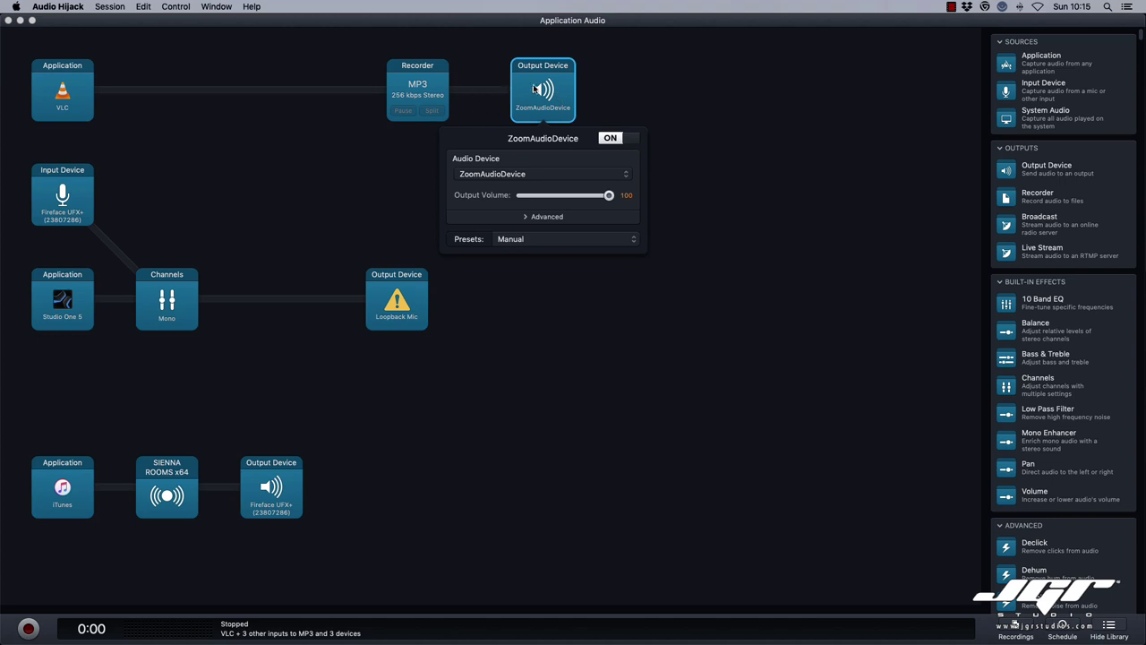
pyautogui.click(635, 94)
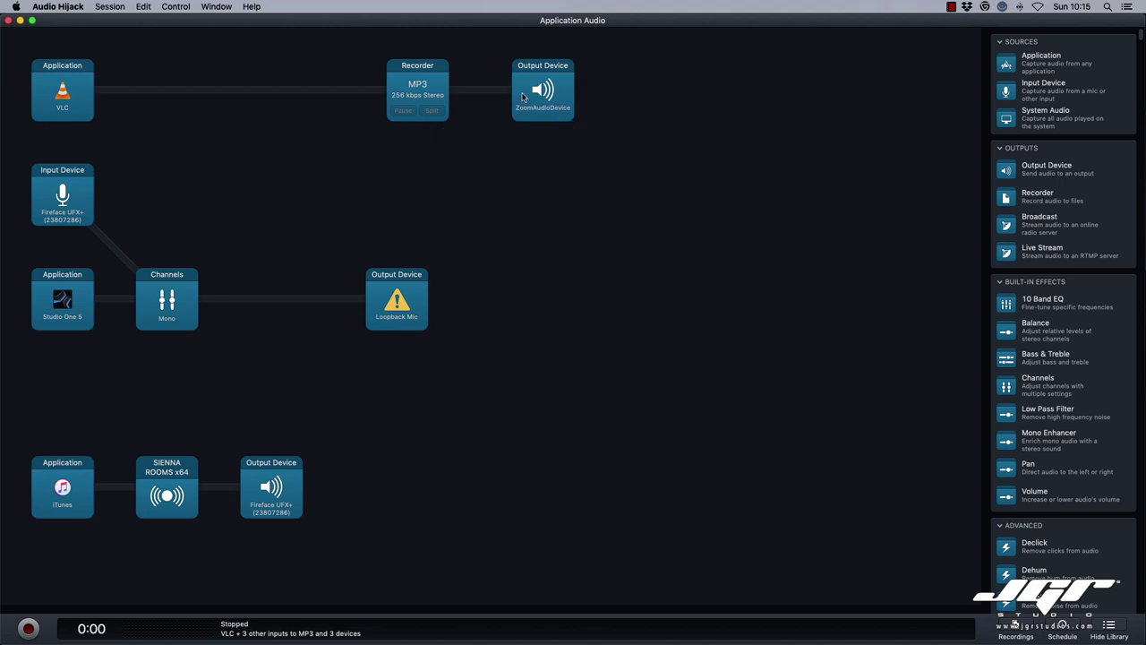
# Step: Move the MP3 Recorder block closer to the VLC source in its signal chain
pyautogui.click(64, 93)
pyautogui.click(414, 106)
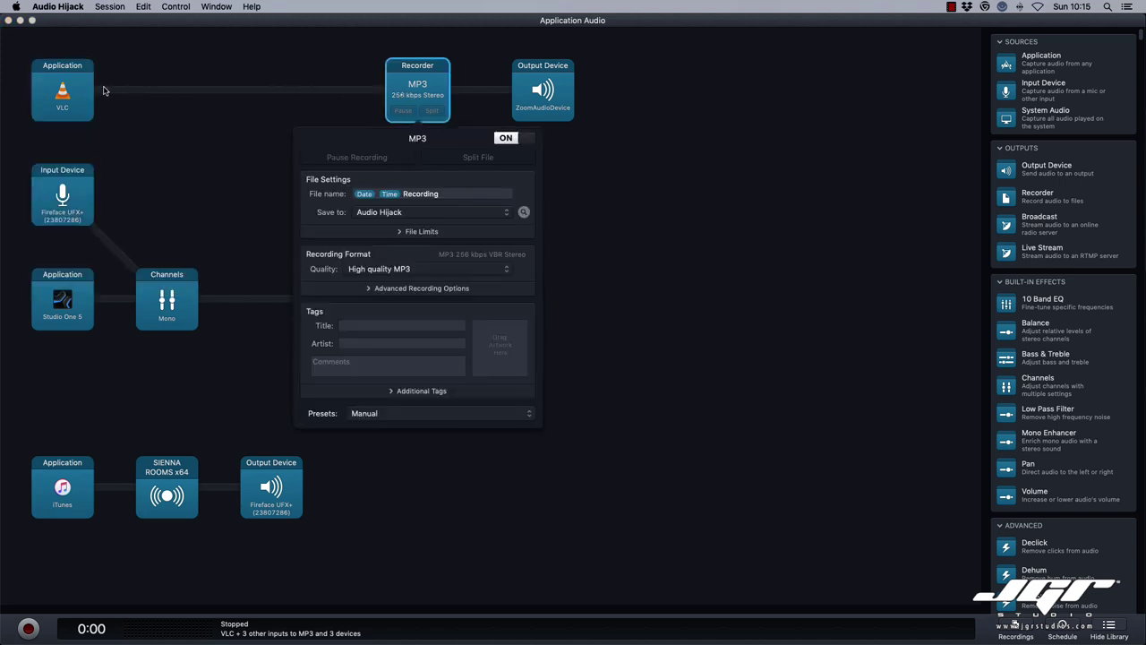
pyautogui.moveTo(423, 71); pyautogui.dragTo(319, 92)
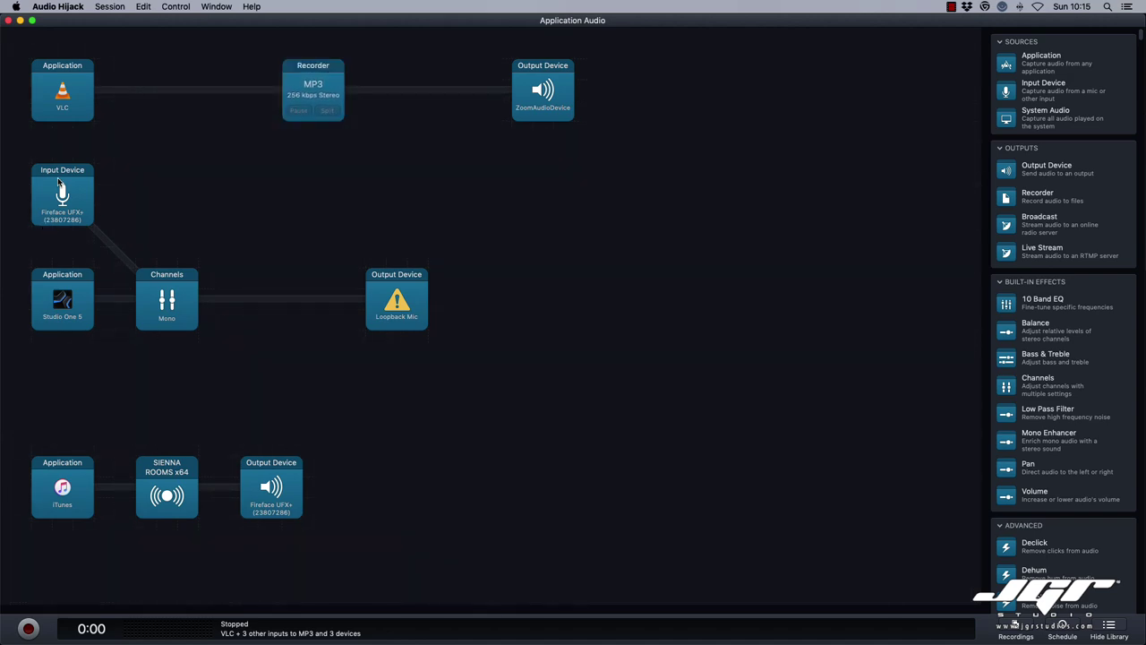
# Step: Switch off the Mono Channels block, checking the settings of the Studio One 5 source and the Loopback Mic output in its chain
pyautogui.click(61, 277)
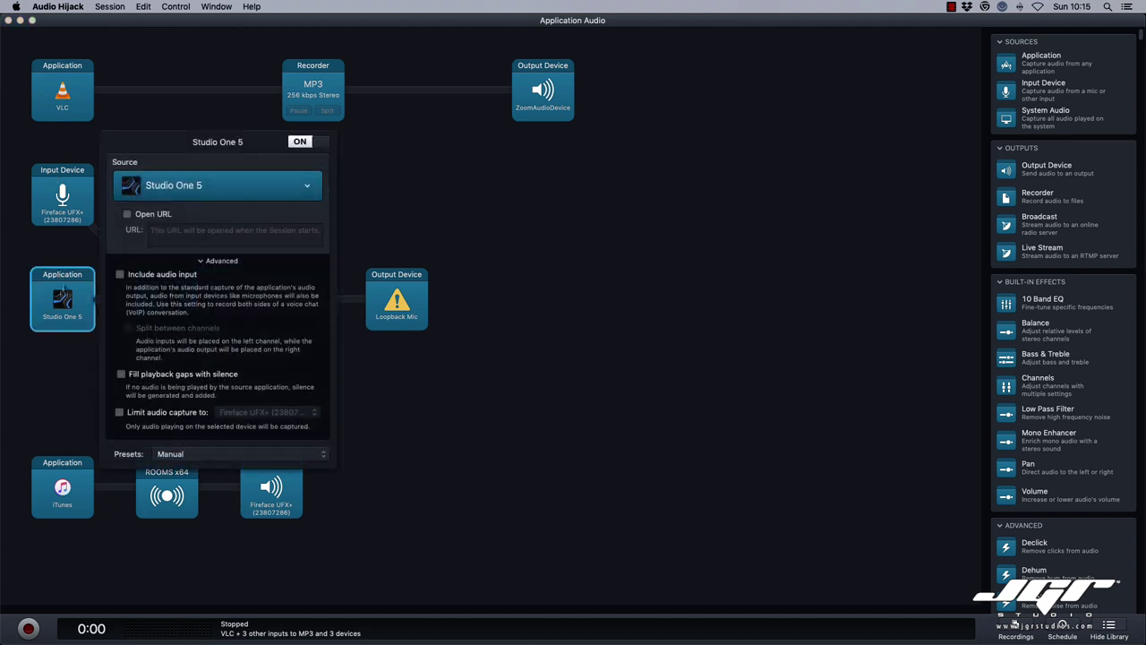
pyautogui.click(54, 257)
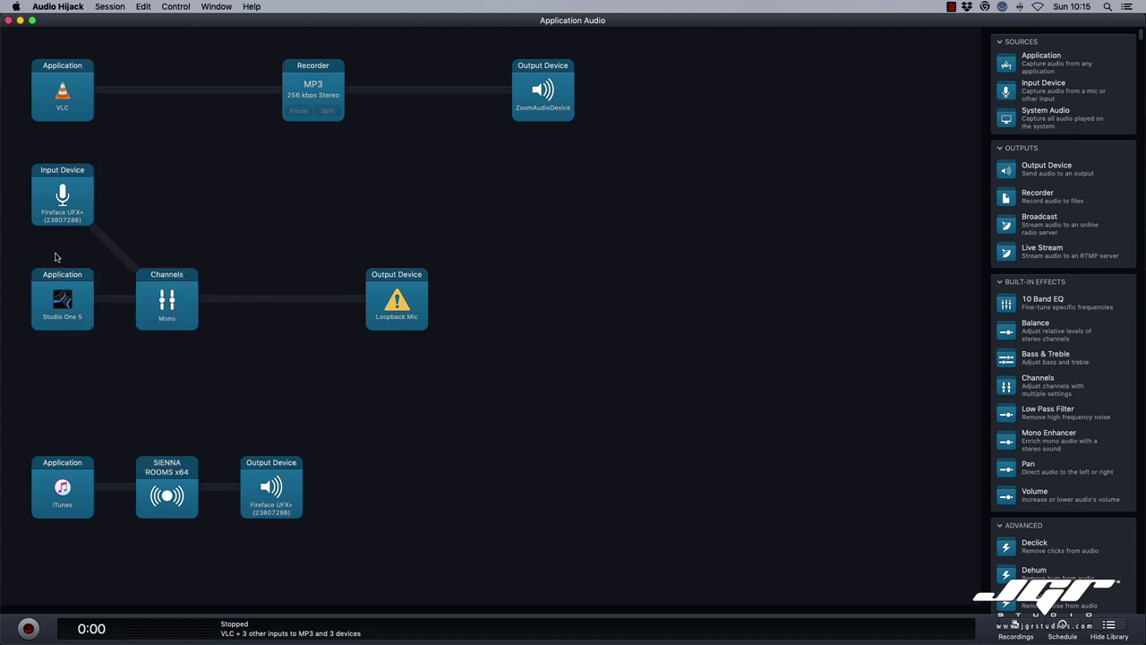
pyautogui.click(175, 303)
pyautogui.click(182, 377)
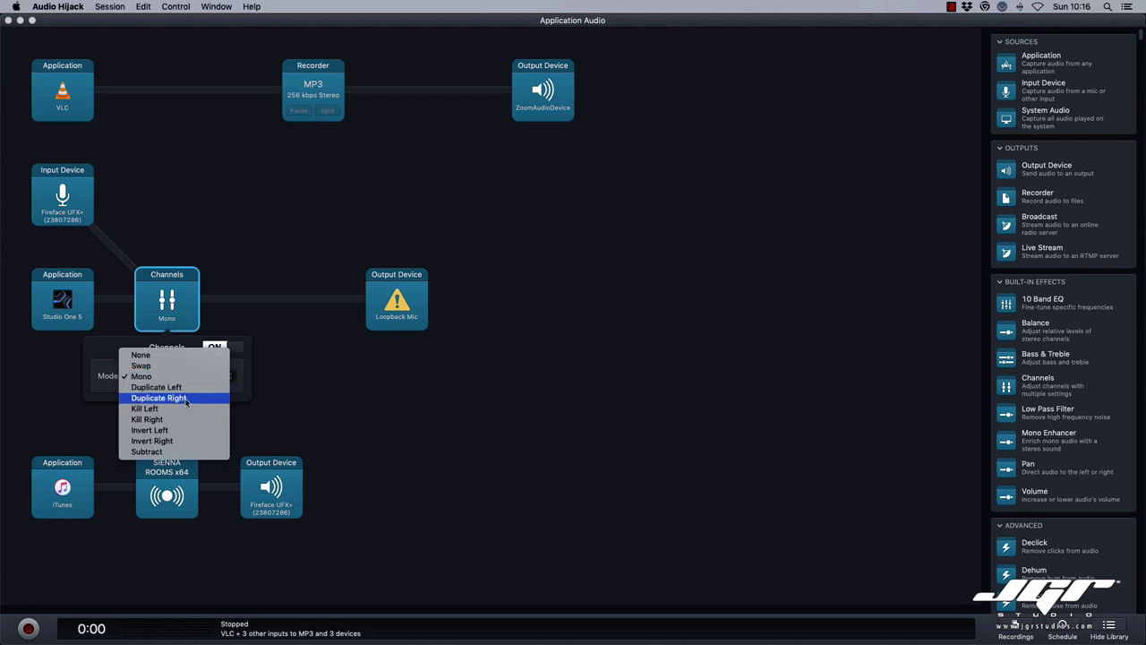
pyautogui.press('Escape')
pyautogui.click(218, 347)
pyautogui.click(315, 327)
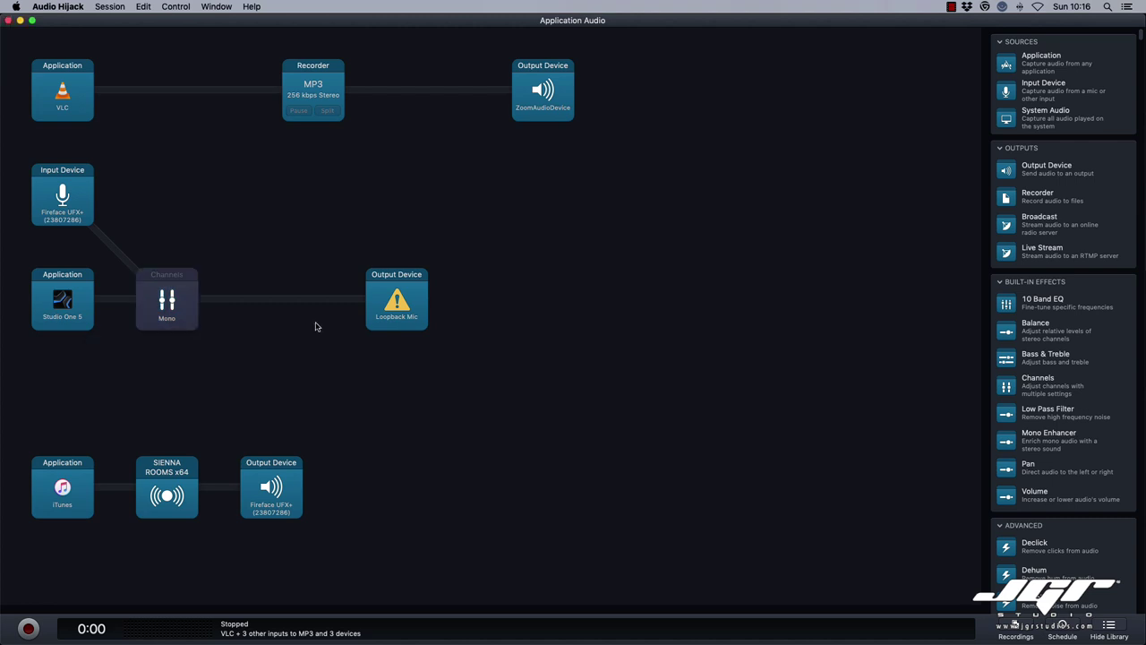
pyautogui.click(403, 320)
pyautogui.click(461, 293)
# Step: Move the Fireface UFX+ output and the SIENNA ROOMS x64 block farther from the iTunes source
pyautogui.moveTo(266, 463); pyautogui.dragTo(391, 463)
pyautogui.moveTo(175, 465); pyautogui.dragTo(257, 465)
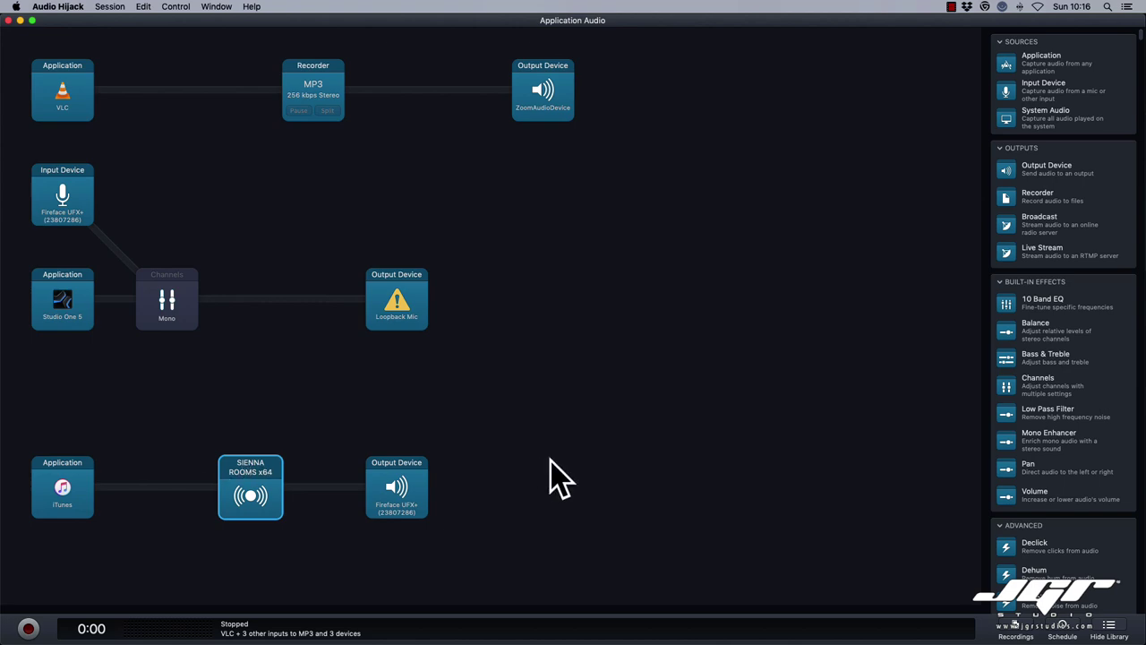
# Step: Add the Realphones Audio Unit plugin between iTunes and the Fireface UFX+ output, parallel to SIENNA ROOMS x64
pyautogui.scroll(-2, 1078, 529)
pyautogui.scroll(-20, 1079, 528)
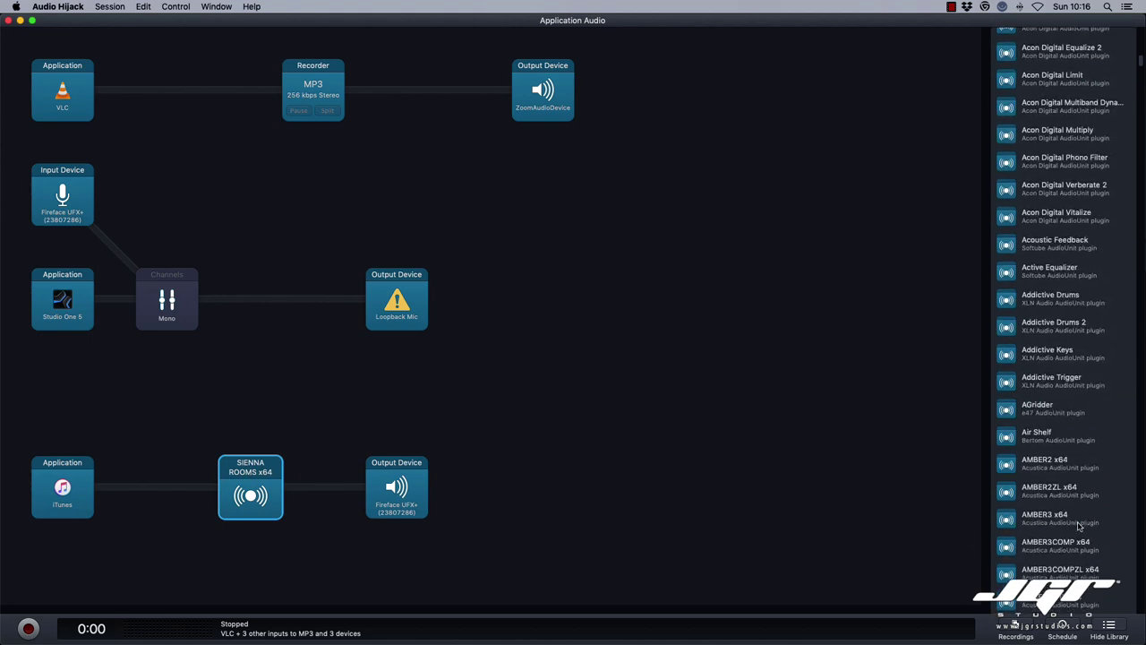
pyautogui.scroll(-20, 1077, 525)
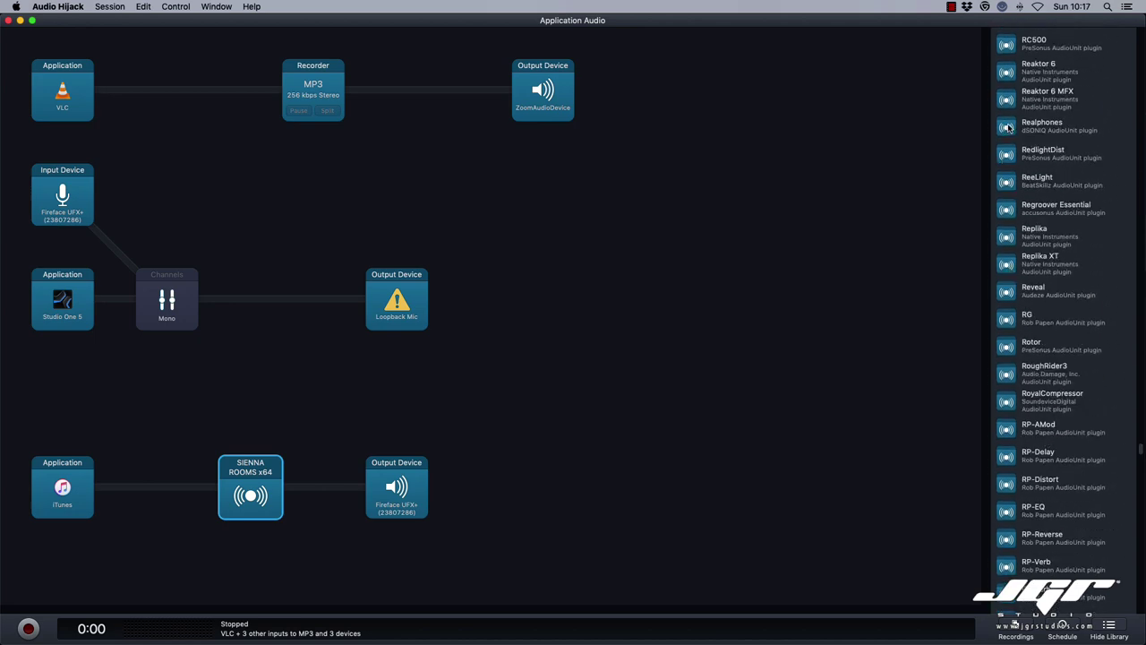
pyautogui.moveTo(1007, 128); pyautogui.dragTo(336, 495)
# Step: Add the Sonarworks Reference 4 Audio Unit plugin to the session
pyautogui.scroll(-10, 1018, 173)
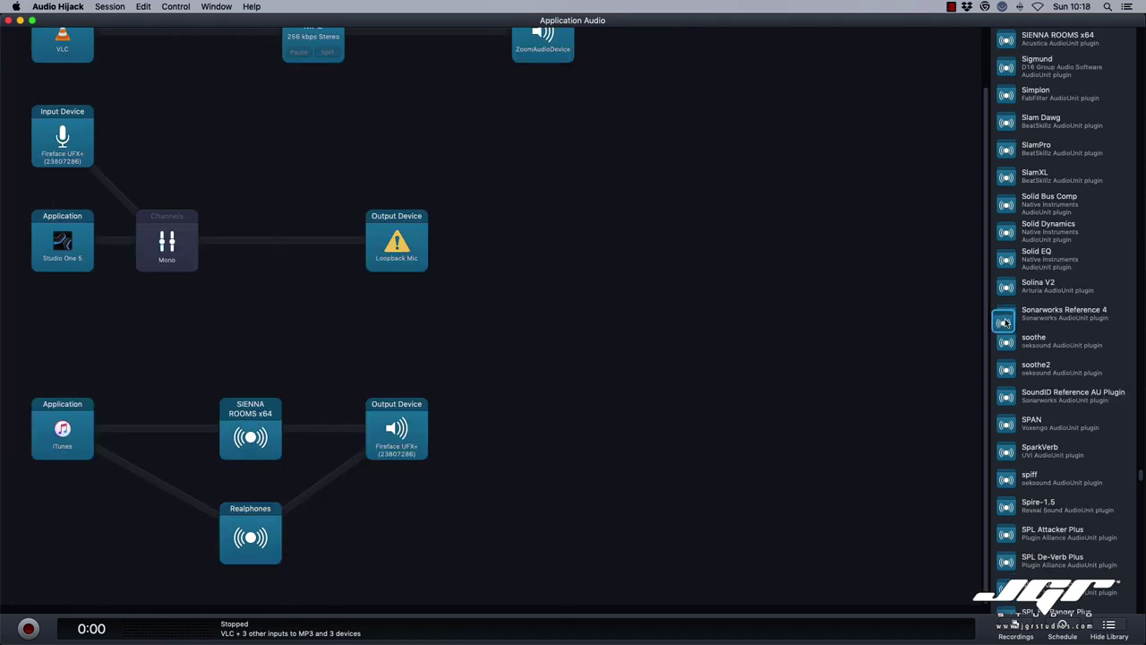